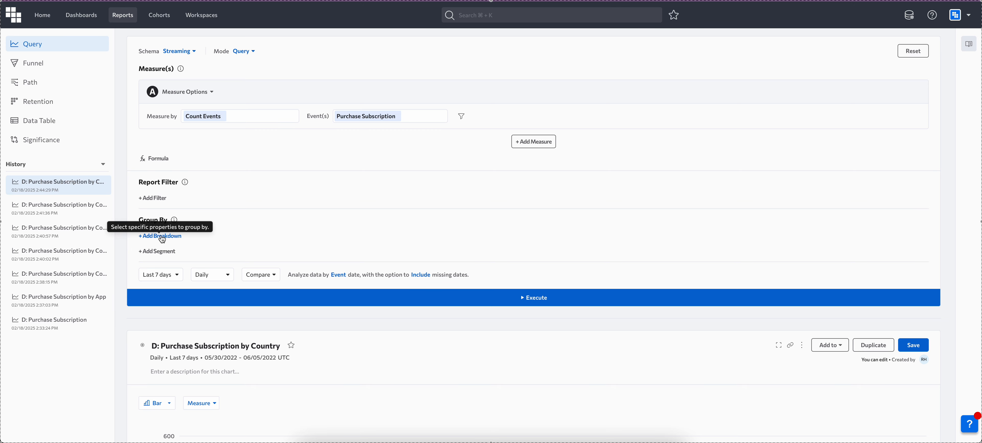
Add a breakdown by App to the Purchase Subscription query and execute it.
left_click(162, 240)
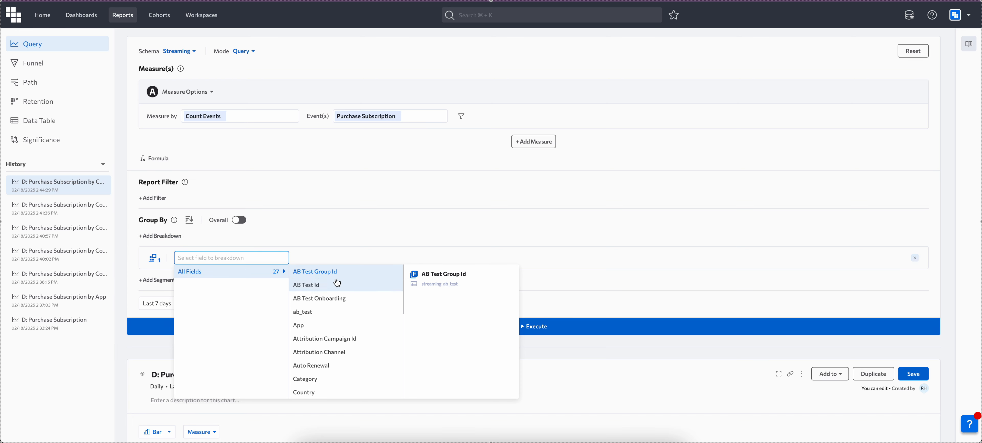
scroll(339, 301, "down", 5)
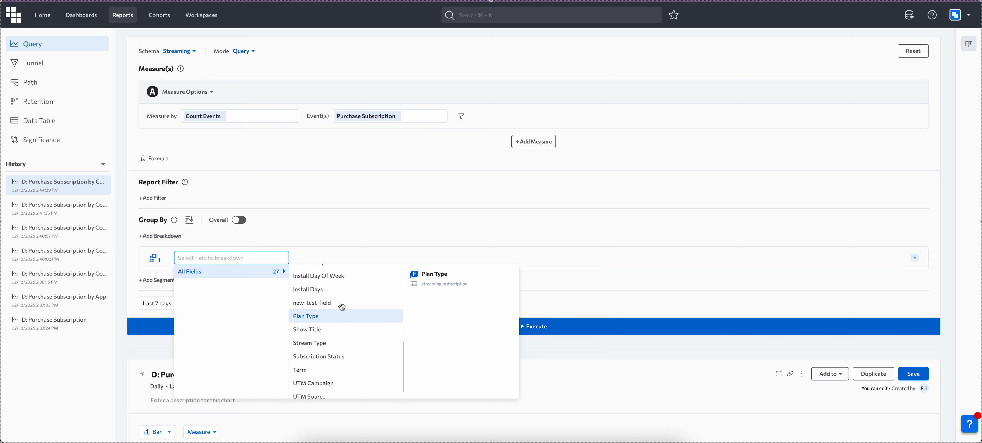
scroll(342, 307, "up", 5)
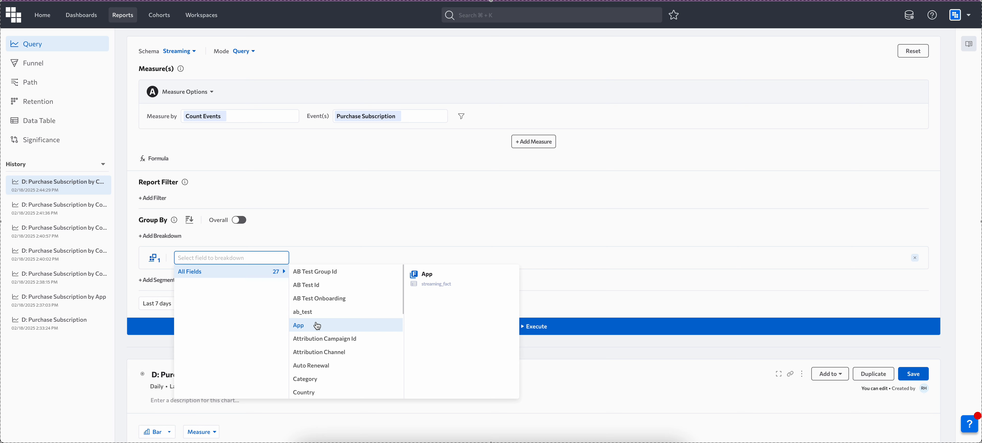
left_click(309, 329)
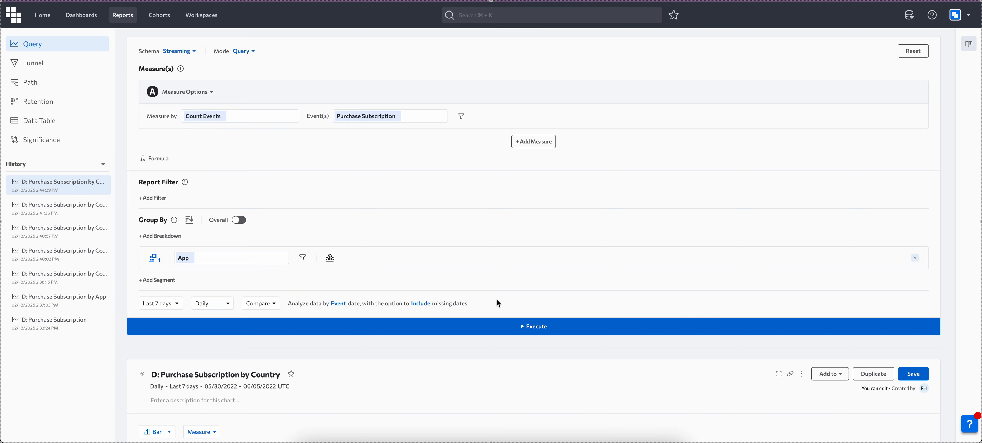
left_click(532, 328)
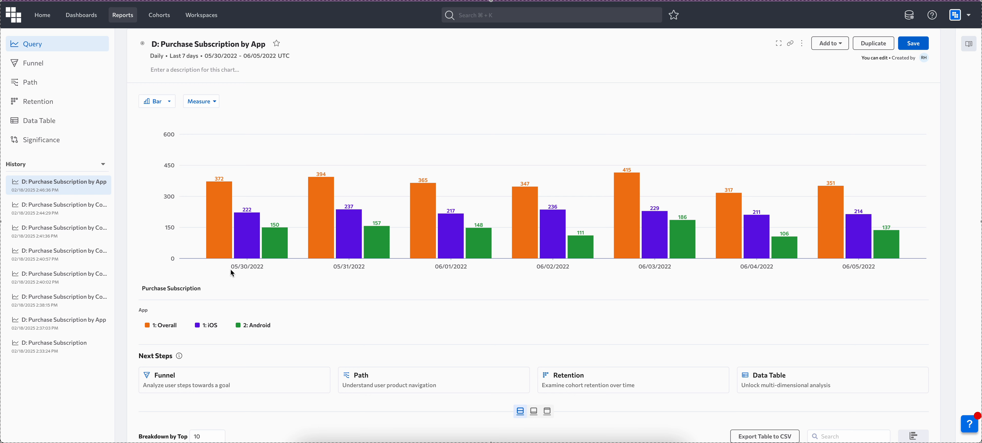
mouse_move(216, 248)
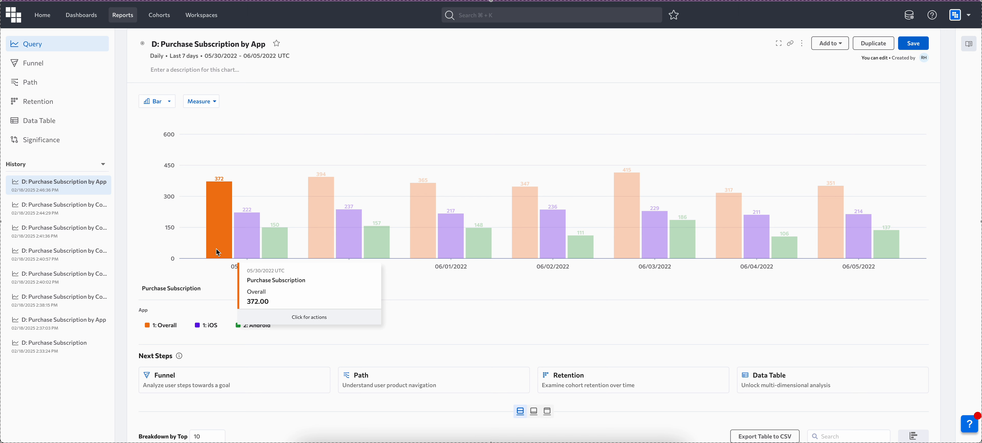
mouse_move(250, 234)
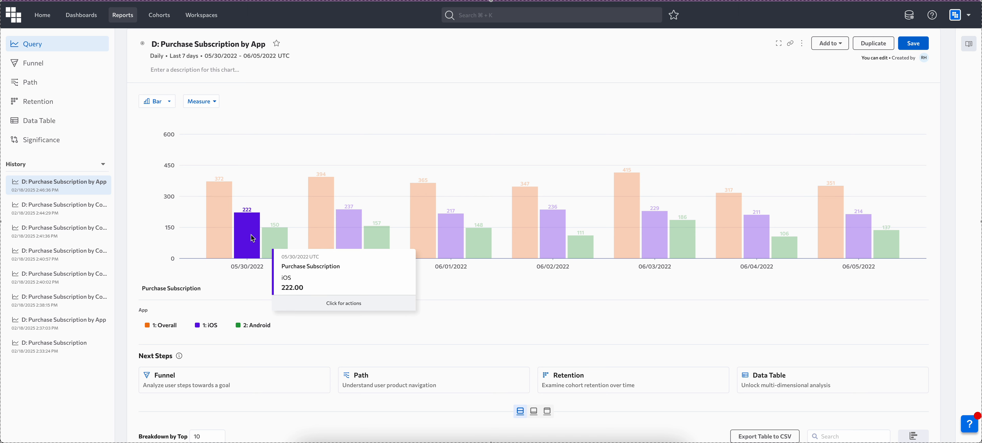
mouse_move(279, 239)
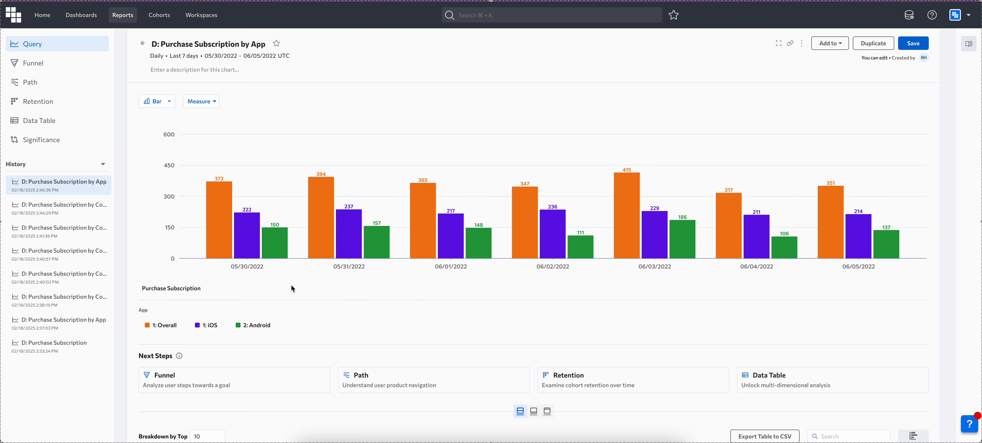
Replace the App breakdown with Country, execute the query, and look through the resulting breakdown table.
scroll(291, 284, "up", 8)
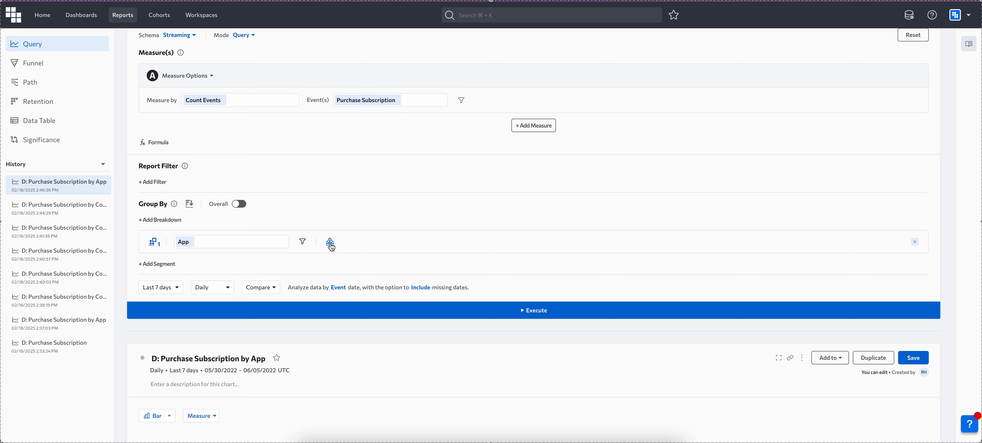
left_click(193, 244)
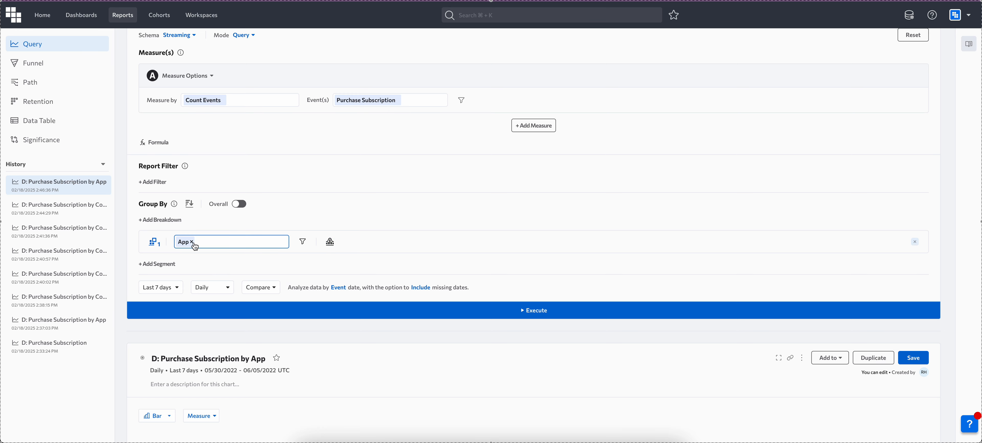
key("BackSpace")
left_click(198, 243)
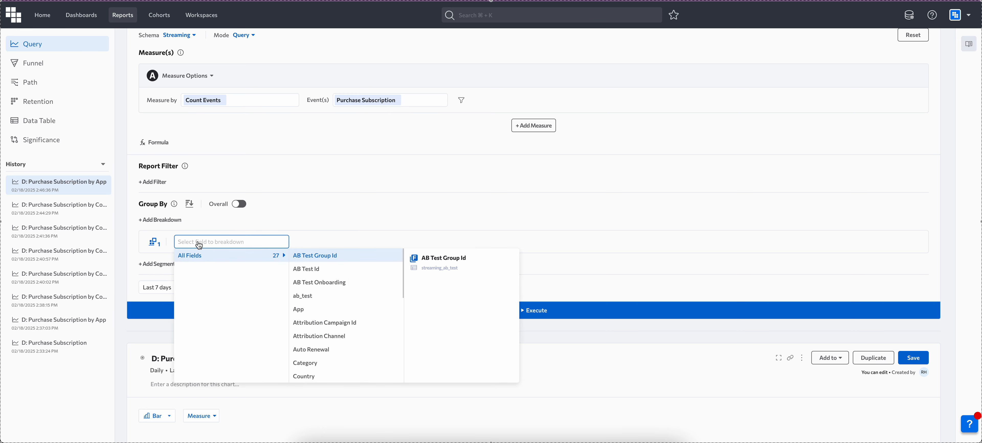
left_click(330, 374)
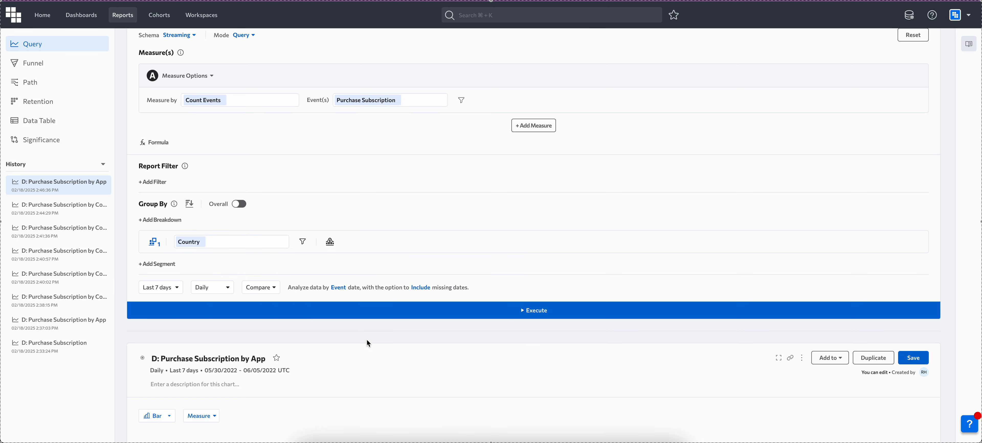
left_click(424, 311)
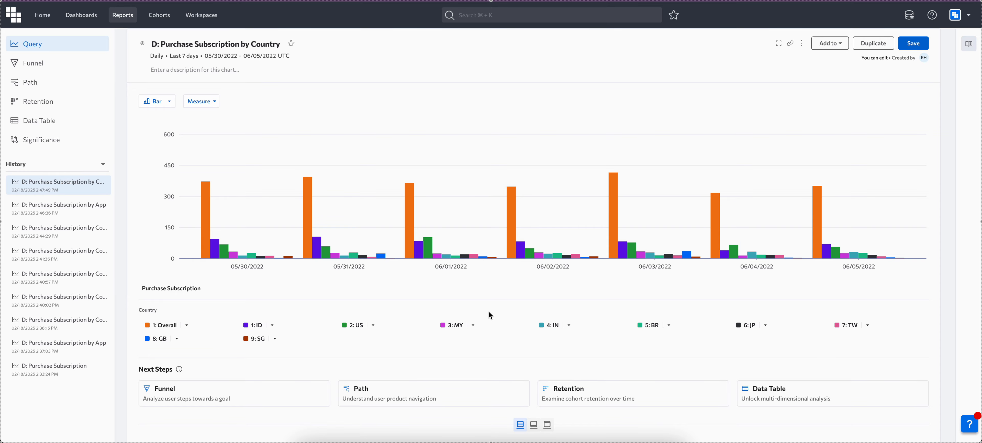
scroll(316, 351, "down", 8)
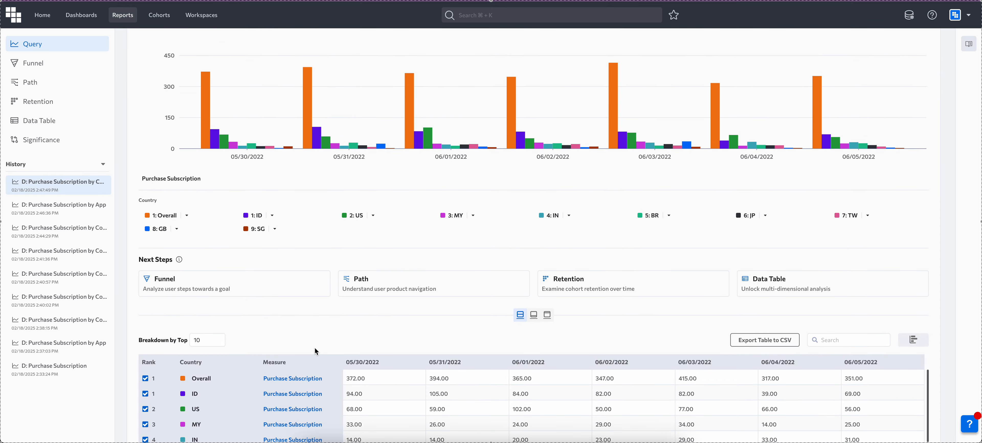
scroll(317, 193, "down", 15)
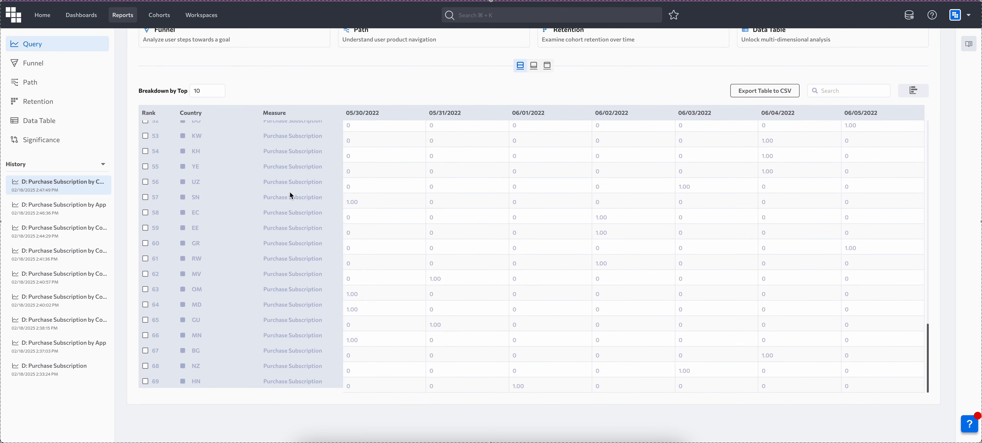
Start a Custom Value binning on the Country breakdown.
scroll(201, 375, "up", 20)
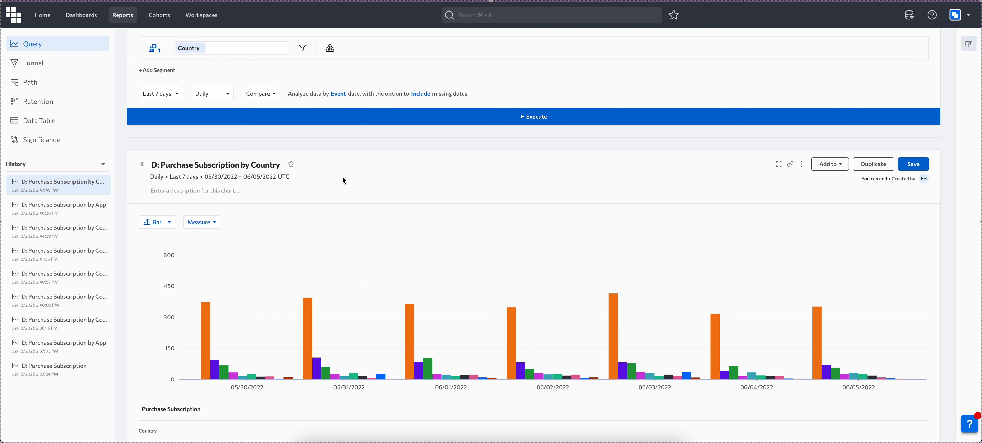
scroll(343, 179, "up", 3)
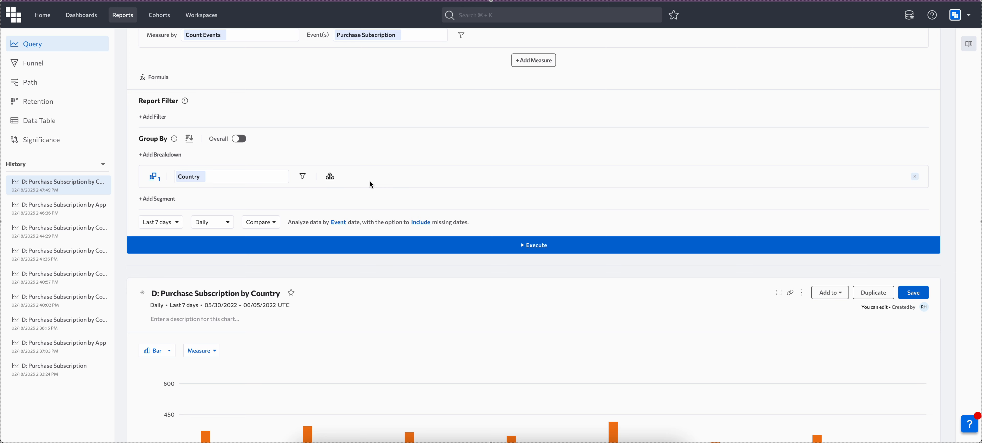
left_click(330, 178)
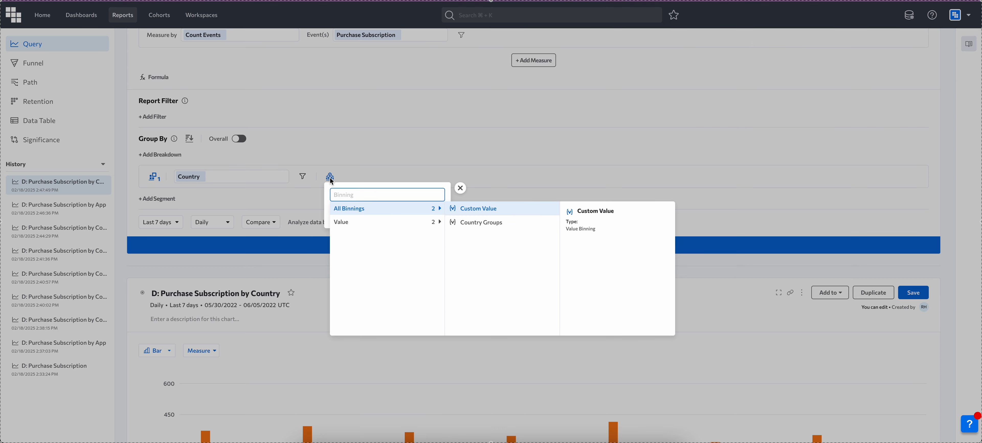
left_click(480, 210)
Fill the first bin with the countries US, CA and MX.
left_click(364, 232)
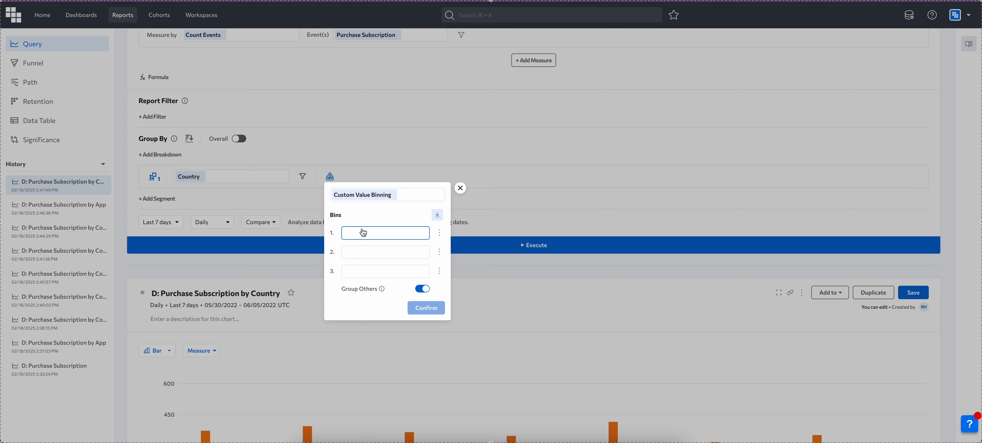
left_click(363, 232)
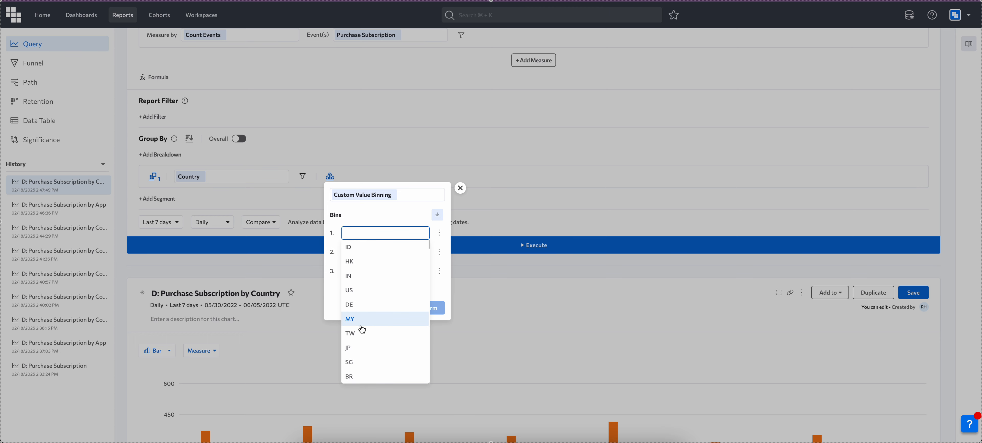
left_click(365, 289)
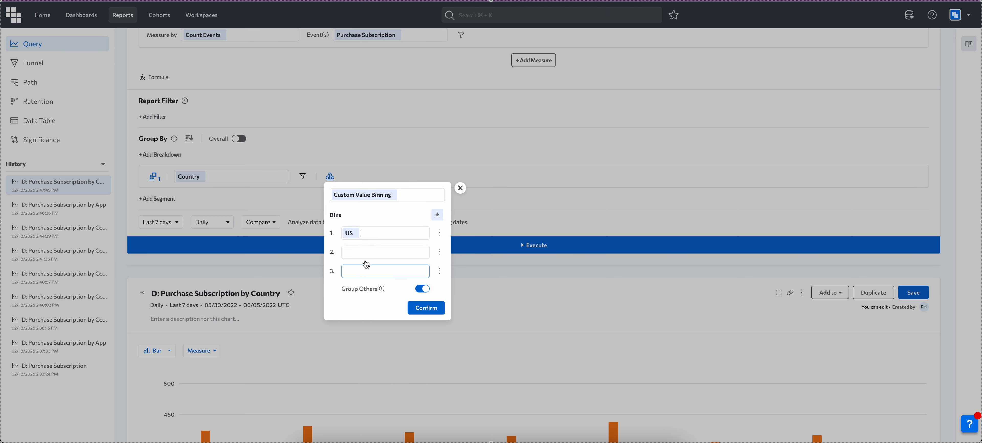
left_click(368, 234)
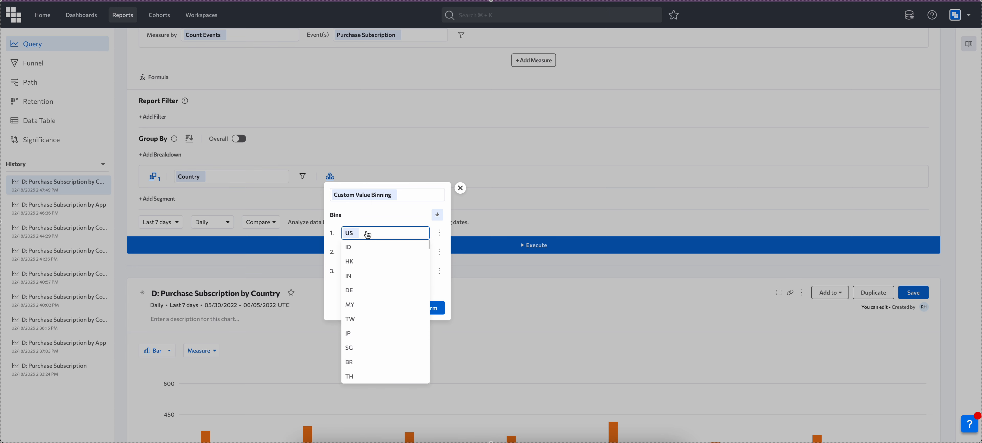
type("ca")
left_click(369, 247)
left_click(397, 235)
type("mx")
left_click(397, 246)
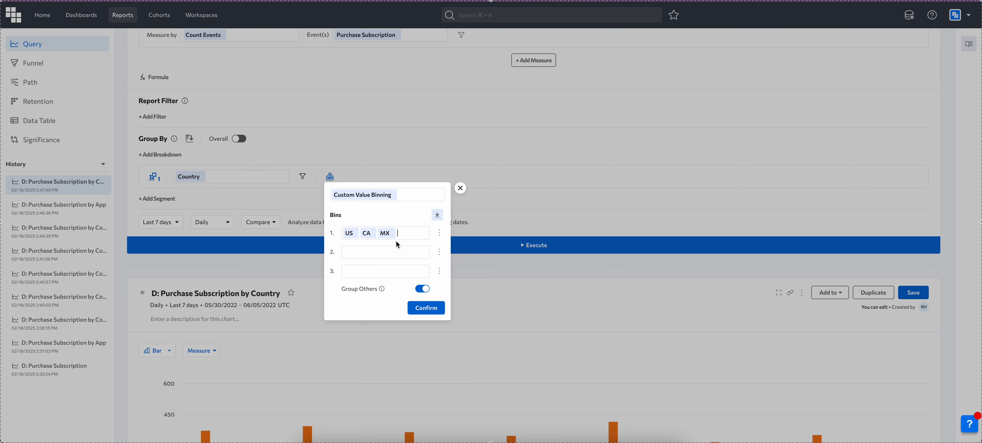
Name the first bin "N America".
left_click(441, 233)
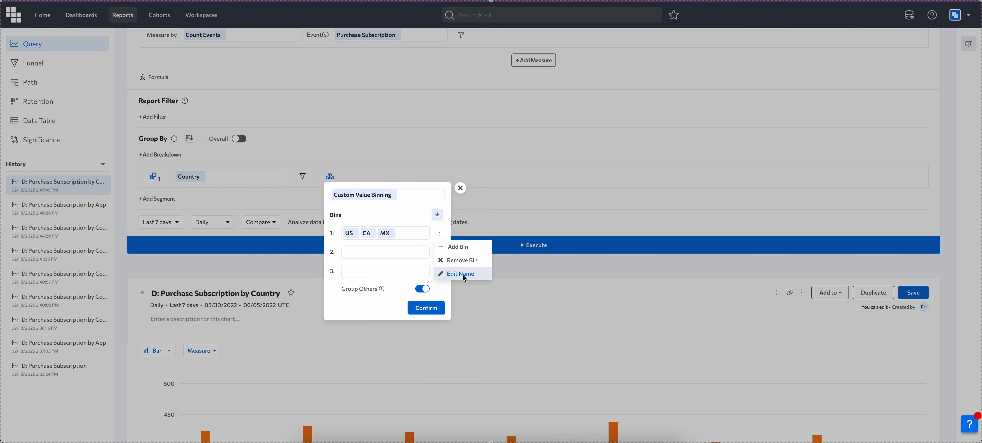
left_click(464, 276)
type("N America")
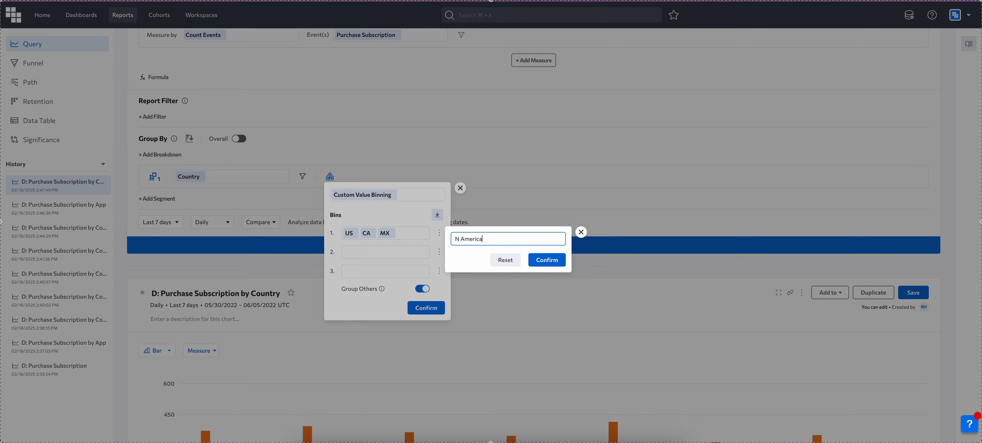
left_click(533, 259)
Fill the second bin with the countries DE, GB and FR.
left_click(377, 267)
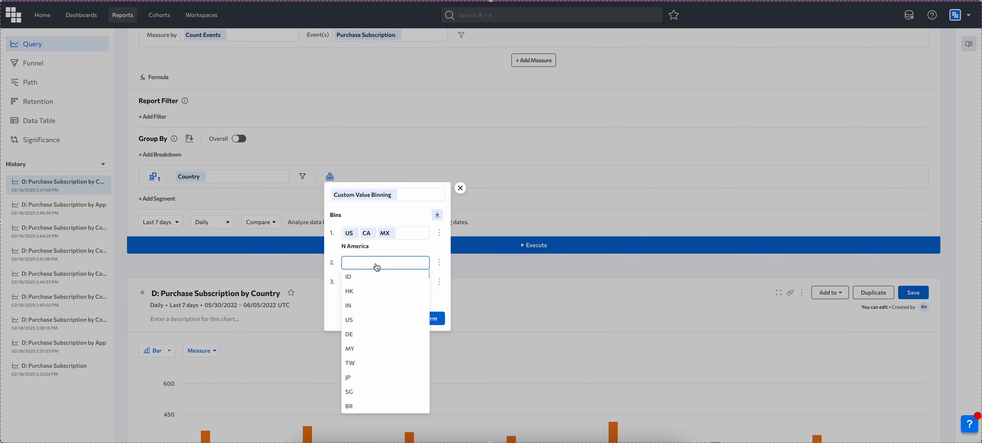
left_click(362, 334)
left_click(374, 264)
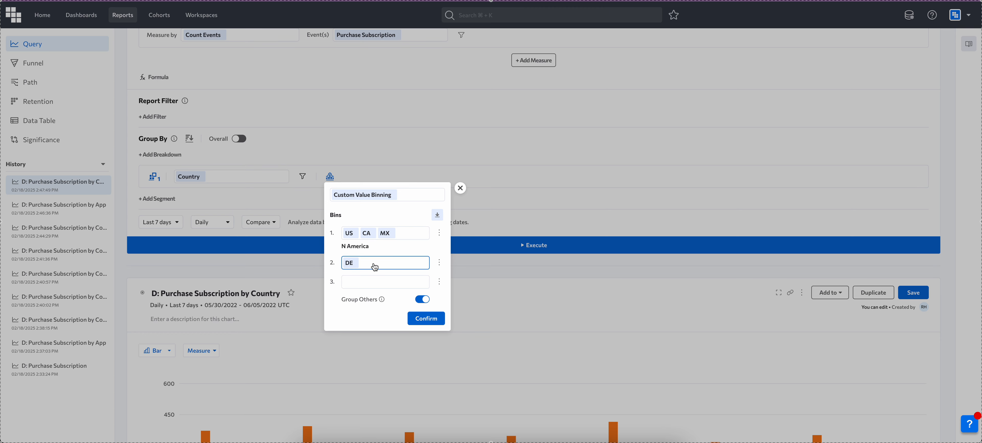
type("gb")
left_click(380, 276)
left_click(390, 265)
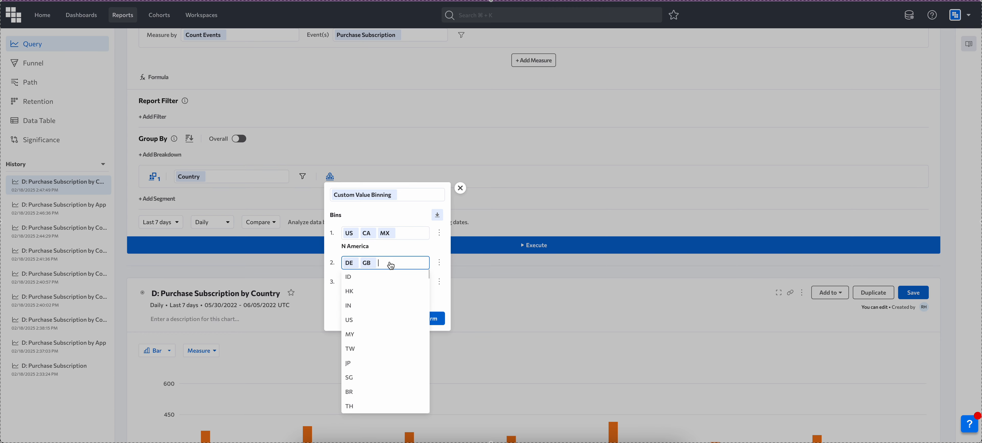
type("fr")
left_click(389, 277)
Name the second bin "Europe".
left_click(439, 266)
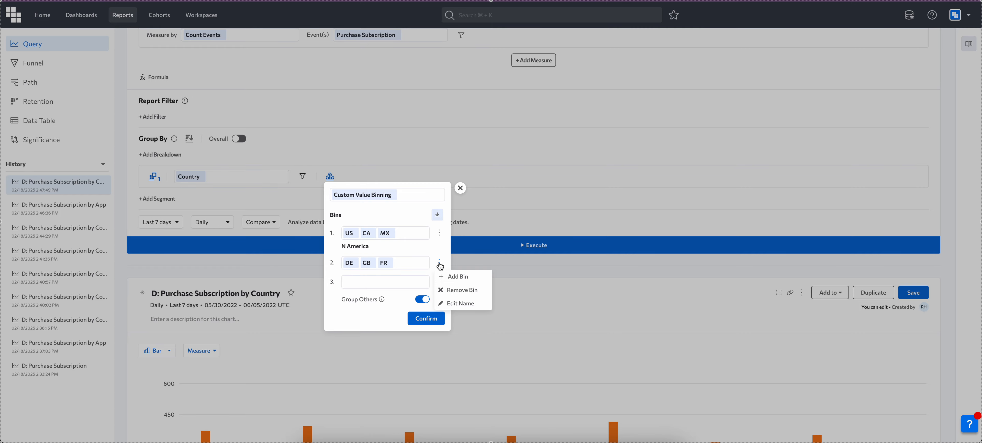
left_click(459, 297)
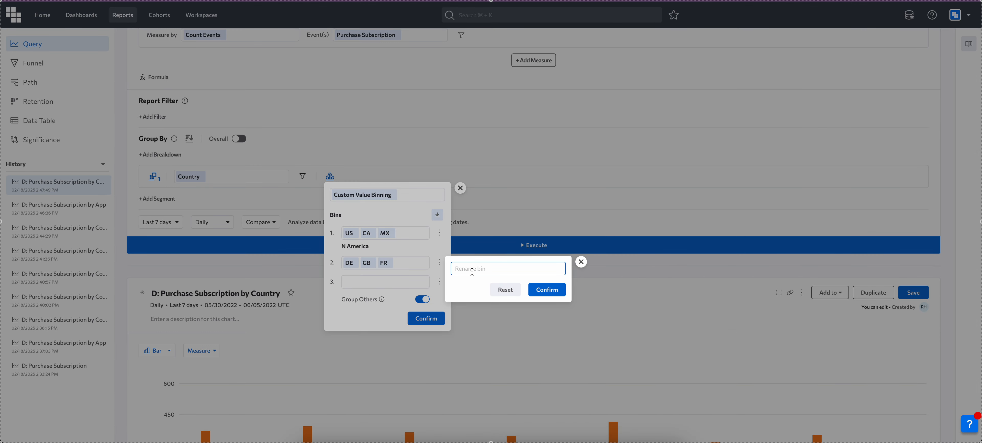
type("Eru")
key("BackSpace")
type("urope")
left_click(546, 290)
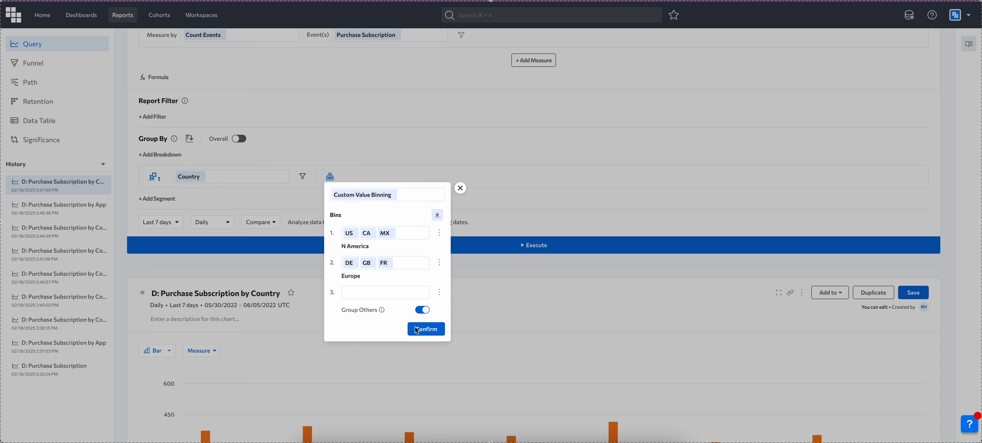
Apply the custom country binning with Group Others kept on and execute the query.
left_click(434, 327)
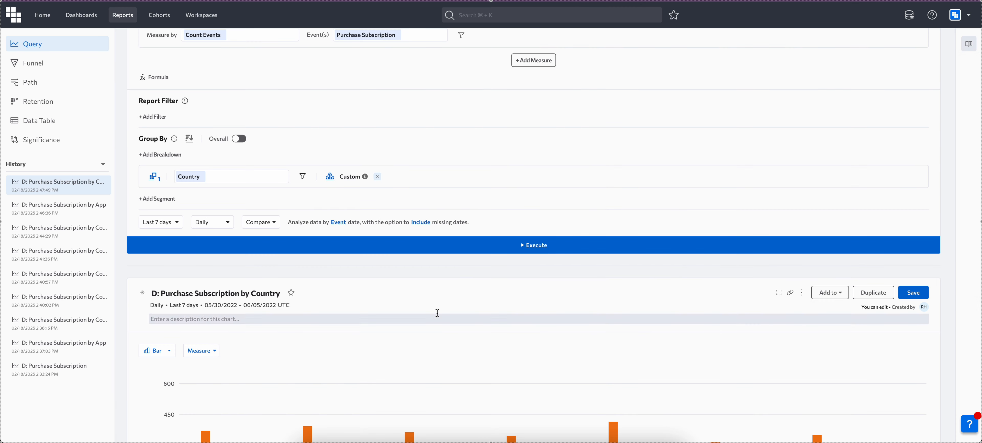
left_click(467, 247)
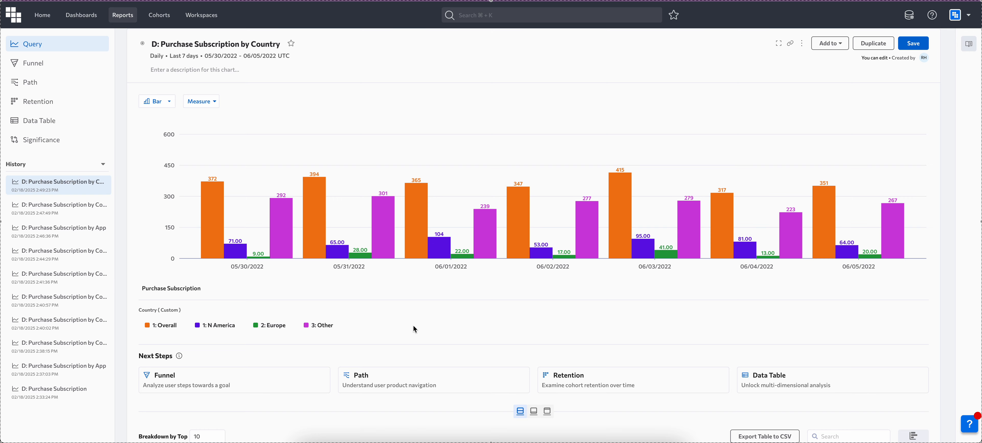
scroll(414, 327, "up", 6)
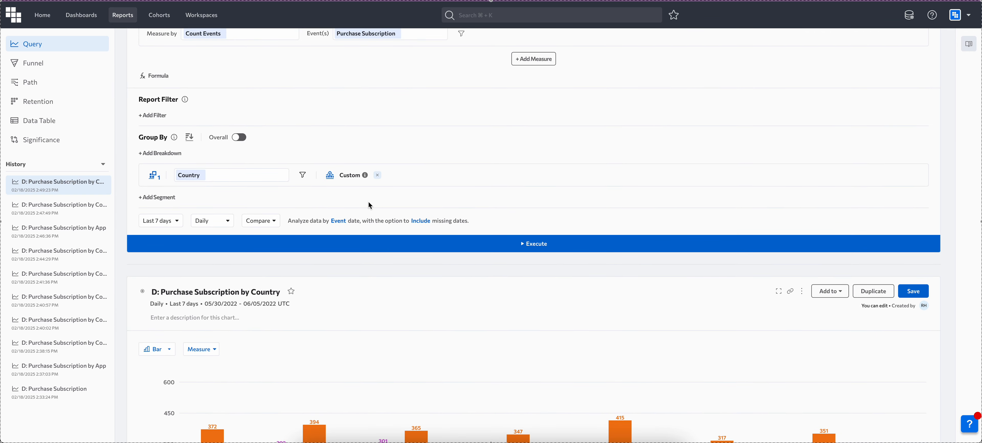
left_click(331, 176)
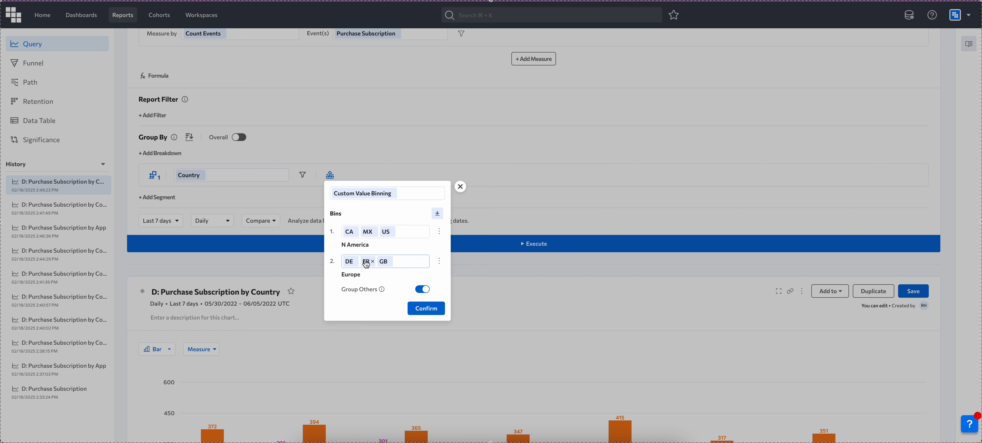
left_click(441, 261)
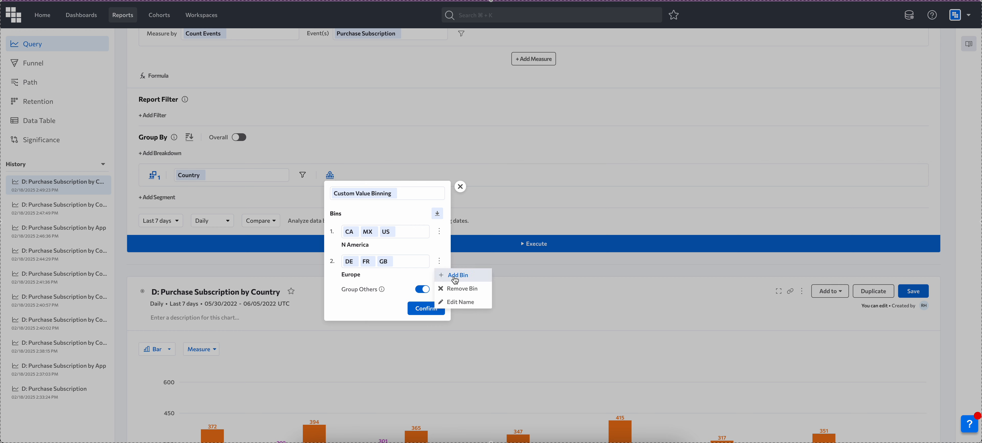
left_click(460, 187)
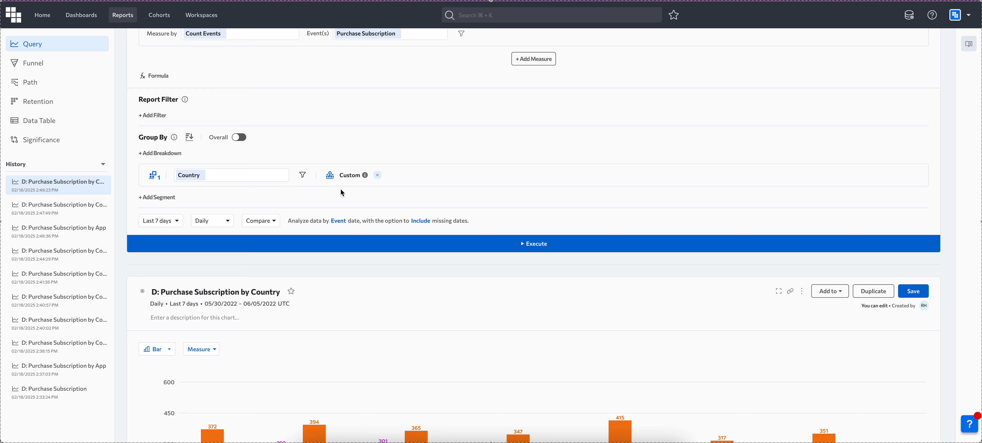
Save the custom country bins as a new named bin called "Countries" and apply it to the Country breakdown.
left_click(330, 175)
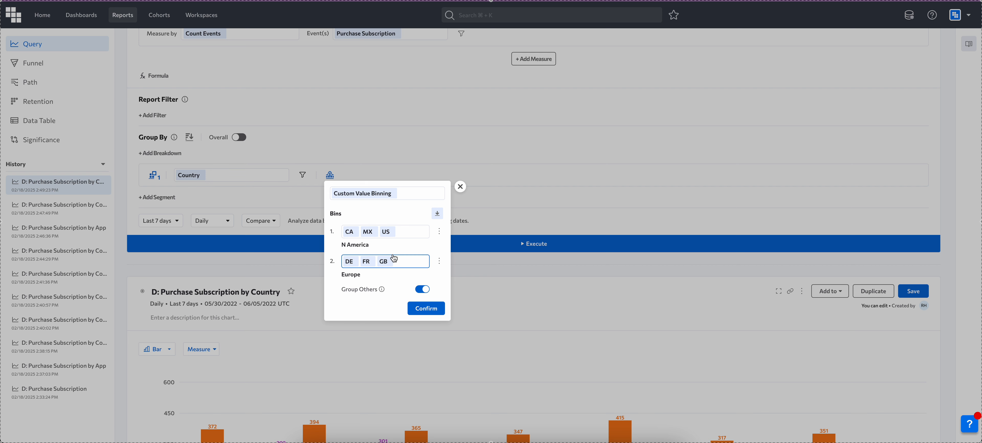
left_click(437, 213)
left_click(399, 173)
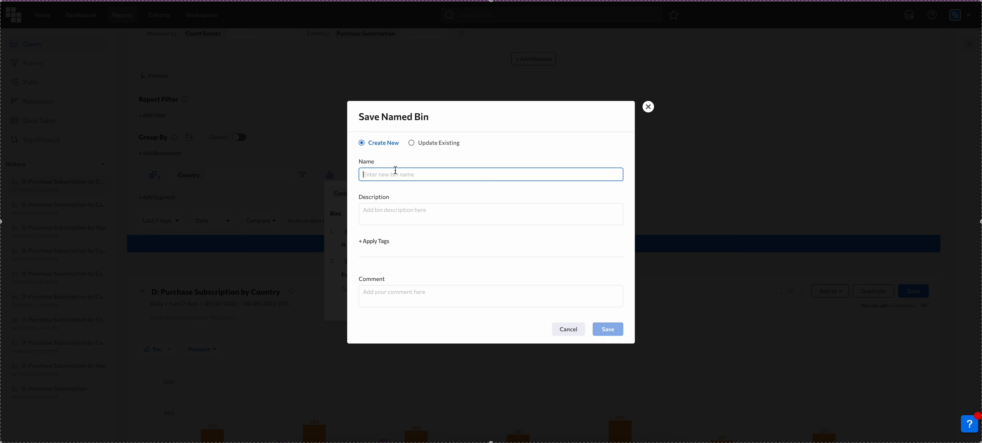
type("Countries")
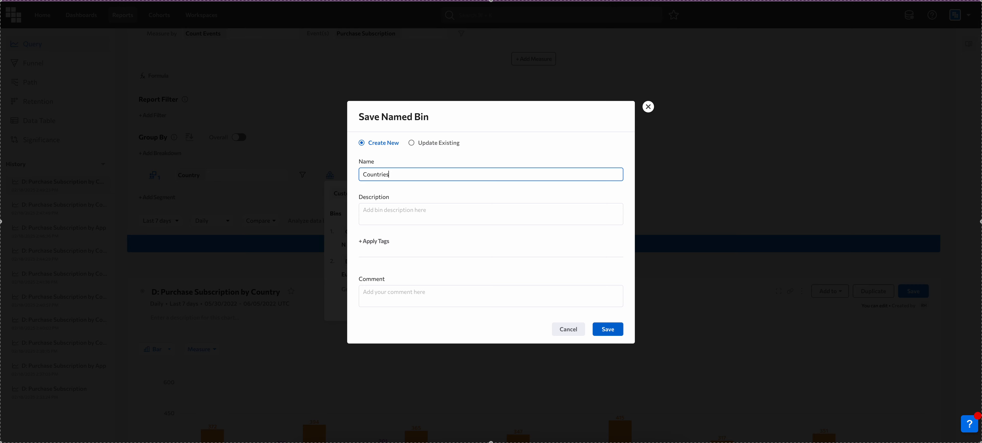
left_click(620, 330)
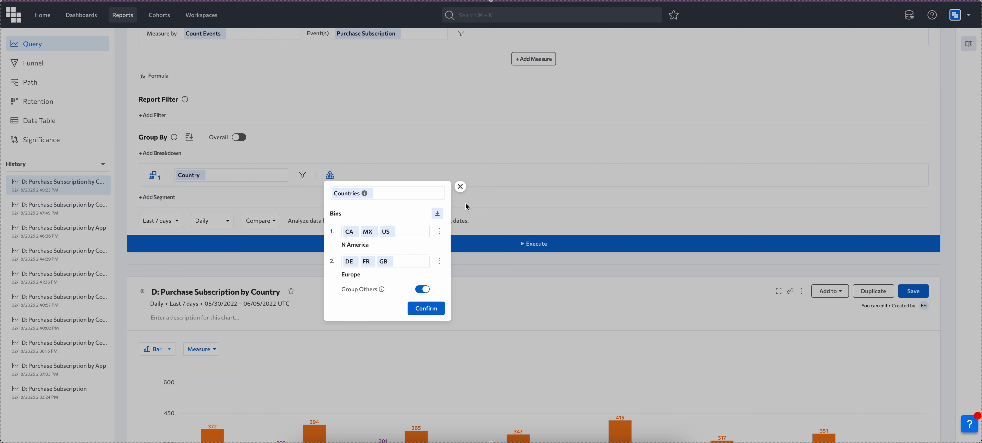
left_click(427, 309)
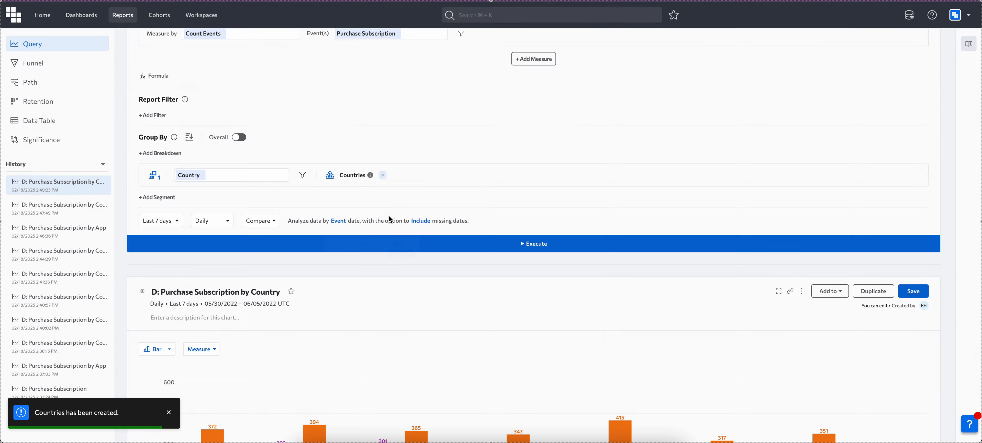
Remove the Countries binning from the Country breakdown and look through the available saved binnings without choosing one.
left_click(382, 176)
left_click(330, 178)
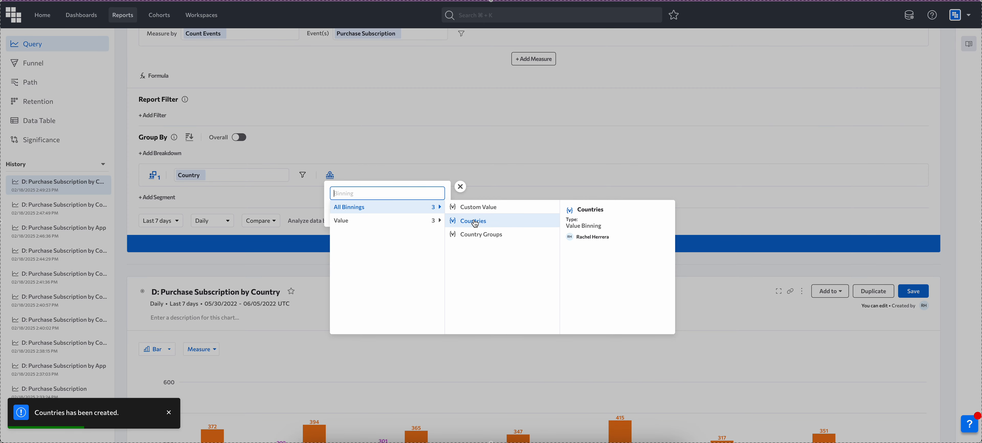
left_click(461, 187)
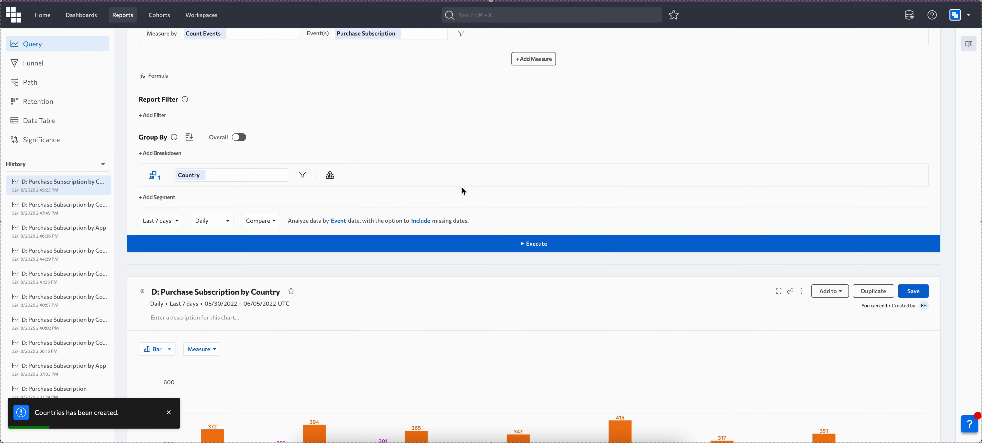